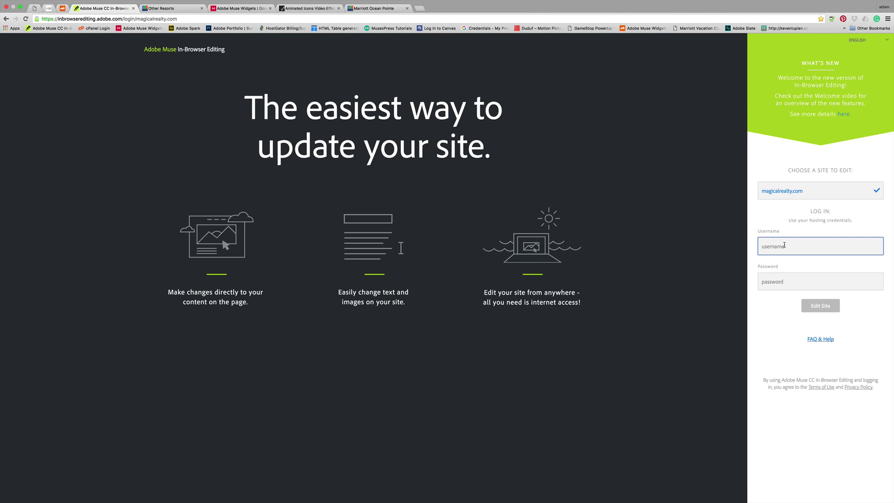
Step: Log in with the hosting username and password and open the Magical Realty site for editing
{"action": "type", "text": "magical"}
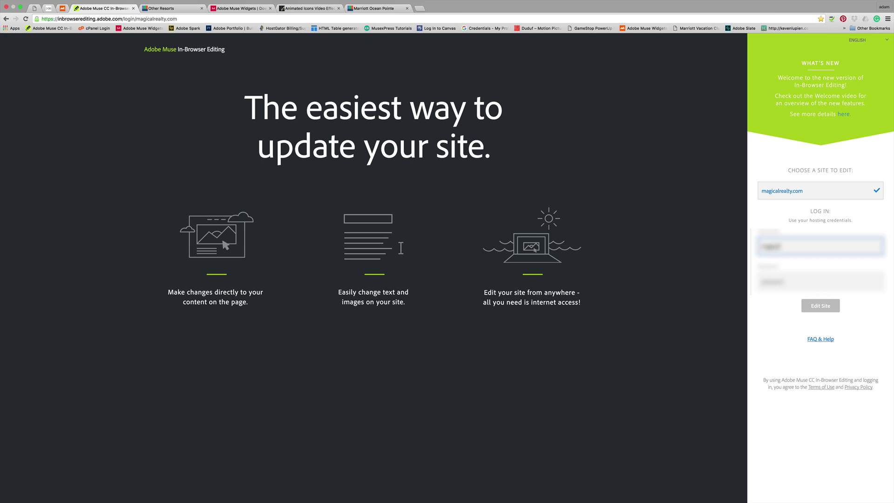
{"action": "type", "text": "realty"}
{"action": "left_click", "coordinate": [791, 281]}
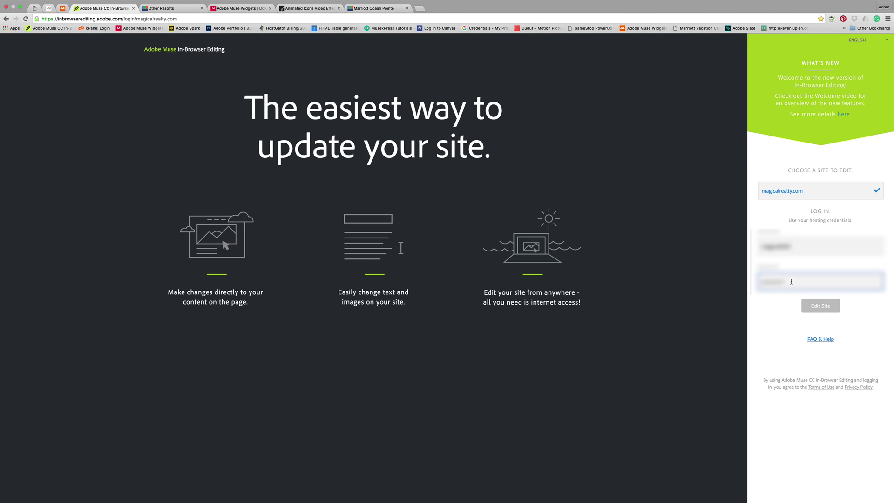
{"action": "type", "text": "password"}
{"action": "left_click", "coordinate": [822, 305]}
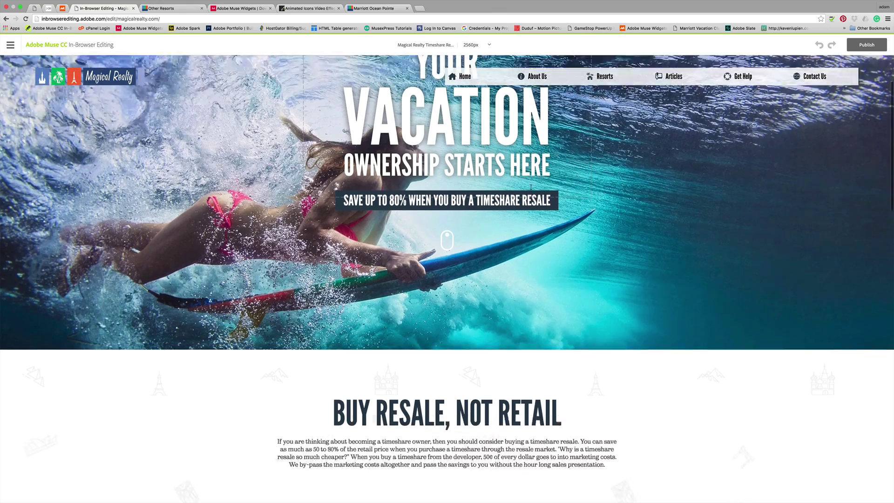
Step: Scroll to the resort panels and check the Marriott Go to Resorts button's link to Marriott Vacation Club
{"action": "scroll", "coordinate": [530, 187], "scroll_direction": "down", "scroll_amount": 5}
{"action": "scroll", "coordinate": [530, 188], "scroll_direction": "up", "scroll_amount": 8}
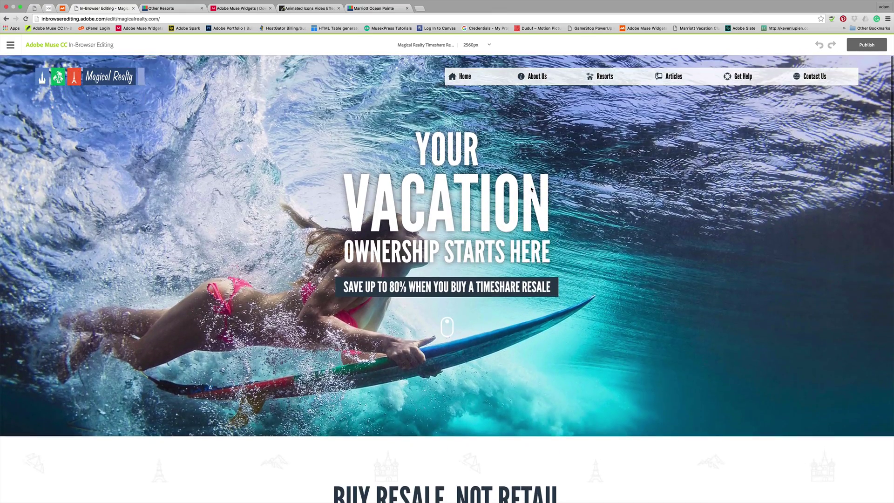
{"action": "scroll", "coordinate": [431, 197], "scroll_direction": "down", "scroll_amount": 5}
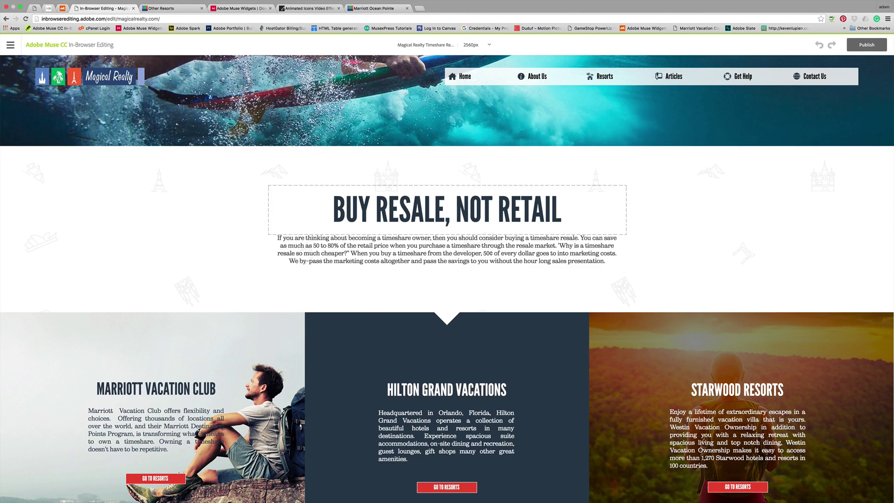
{"action": "scroll", "coordinate": [481, 211], "scroll_direction": "down", "scroll_amount": 2}
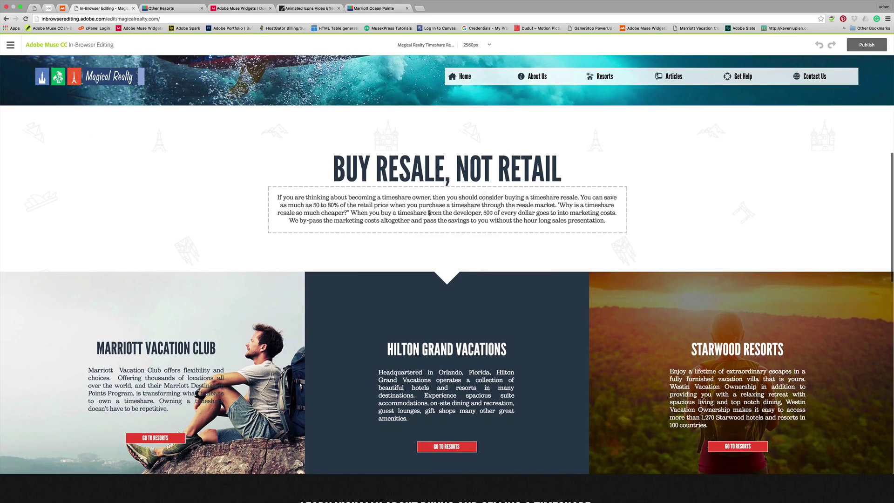
{"action": "scroll", "coordinate": [199, 342], "scroll_direction": "down", "scroll_amount": 3}
{"action": "scroll", "coordinate": [200, 341], "scroll_direction": "up", "scroll_amount": 6}
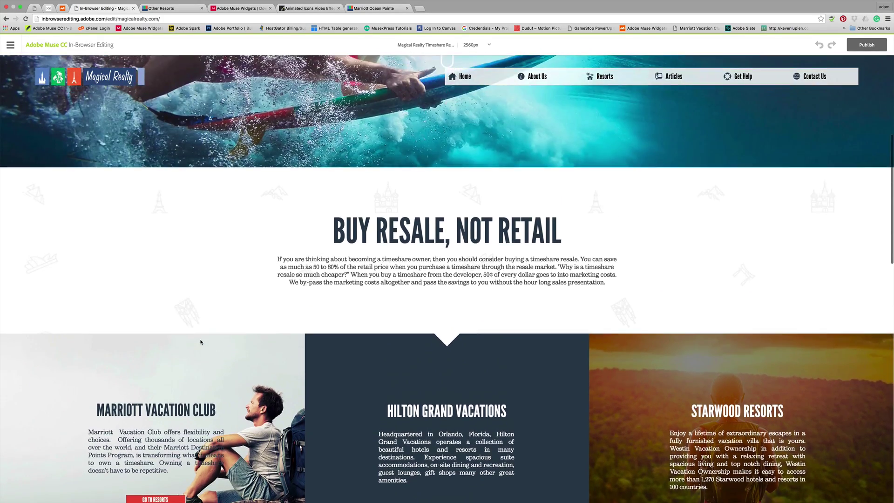
{"action": "scroll", "coordinate": [200, 338], "scroll_direction": "down", "scroll_amount": 15}
{"action": "scroll", "coordinate": [202, 341], "scroll_direction": "up", "scroll_amount": 6}
{"action": "scroll", "coordinate": [202, 341], "scroll_direction": "down", "scroll_amount": 3}
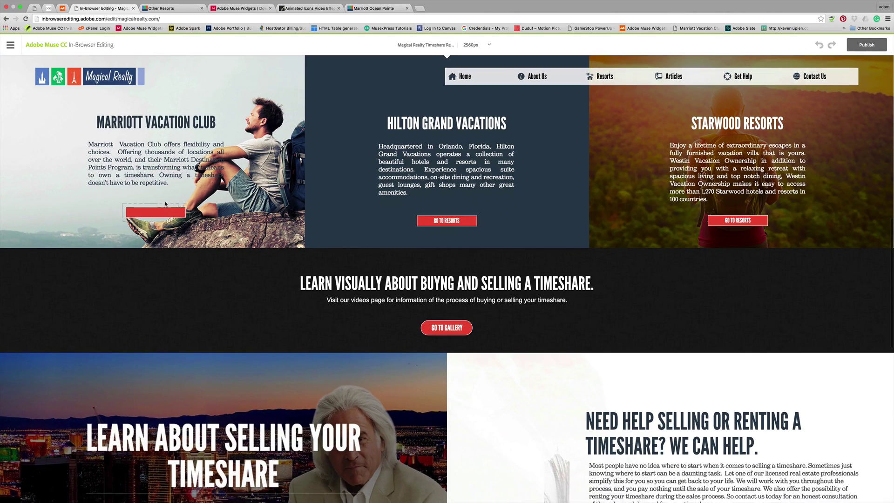
{"action": "left_click", "coordinate": [166, 211]}
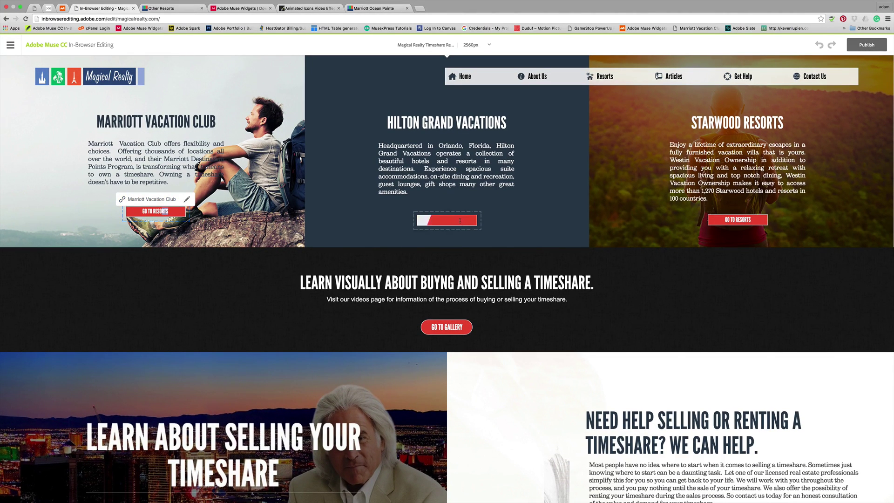
Step: Confirm the Hilton Go to Resorts button links to the Hilton Grand Vacation Club page
{"action": "left_click", "coordinate": [443, 218]}
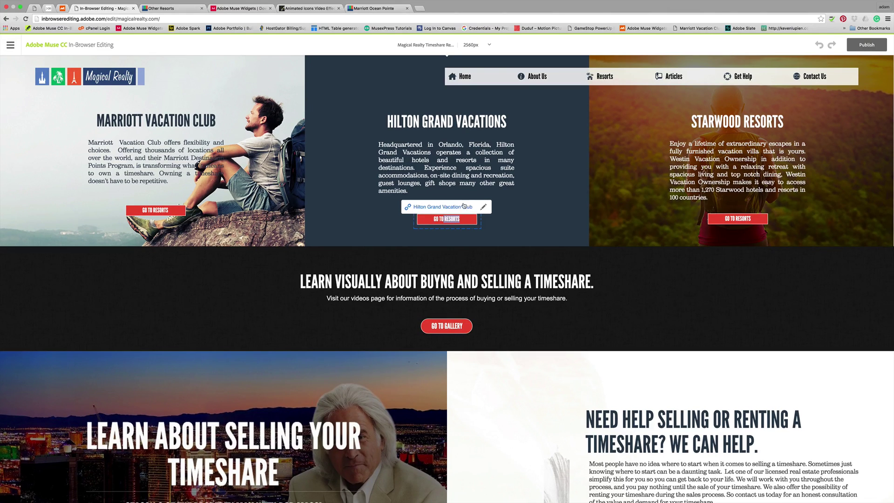
{"action": "scroll", "coordinate": [467, 213], "scroll_direction": "up", "scroll_amount": 4}
{"action": "scroll", "coordinate": [467, 213], "scroll_direction": "up", "scroll_amount": 1}
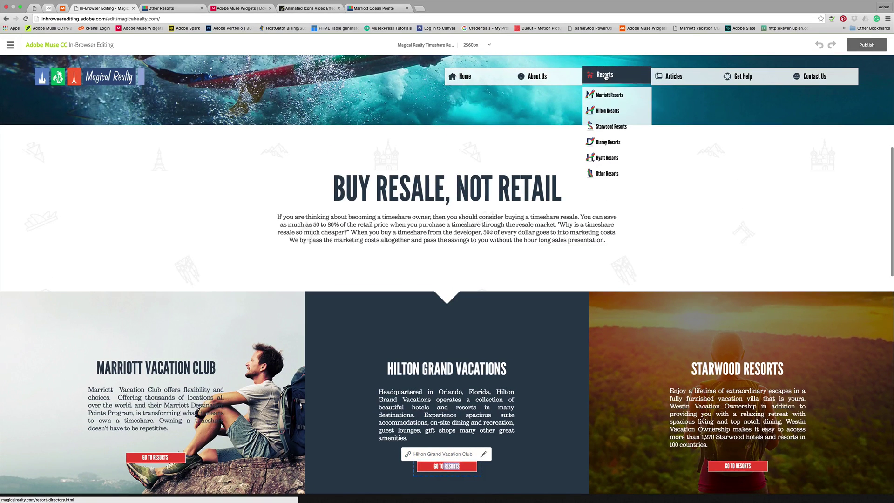
Step: Open the Resort Directory page and select the whole Harborside Resort entry under Starwood Resorts
{"action": "left_click", "coordinate": [605, 76]}
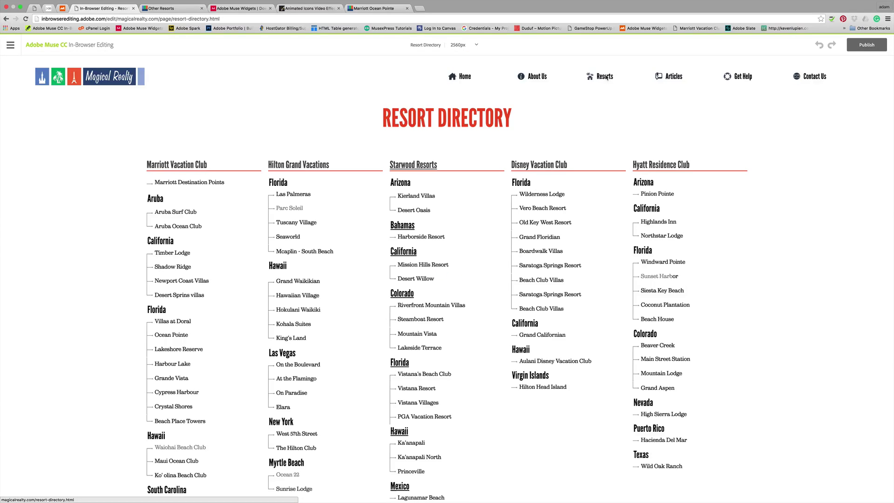
{"action": "mouse_move", "coordinate": [606, 77]}
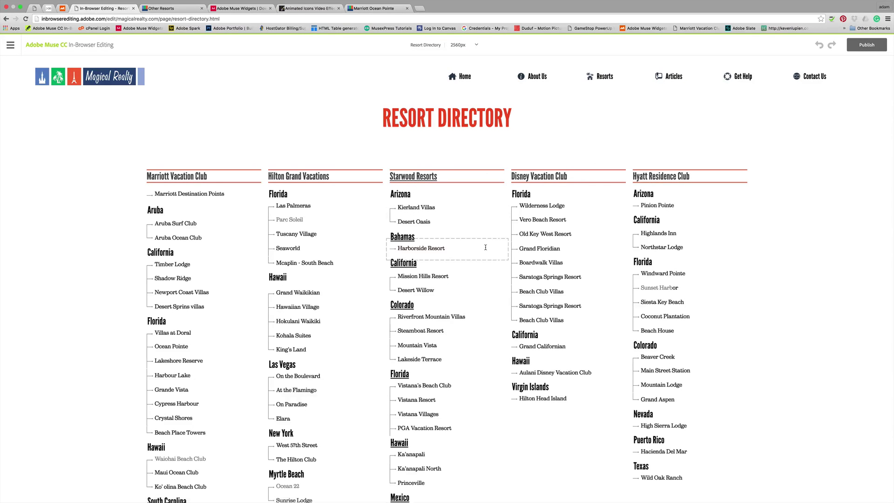
{"action": "left_click_drag", "start_coordinate": [453, 245], "coordinate": [397, 250]}
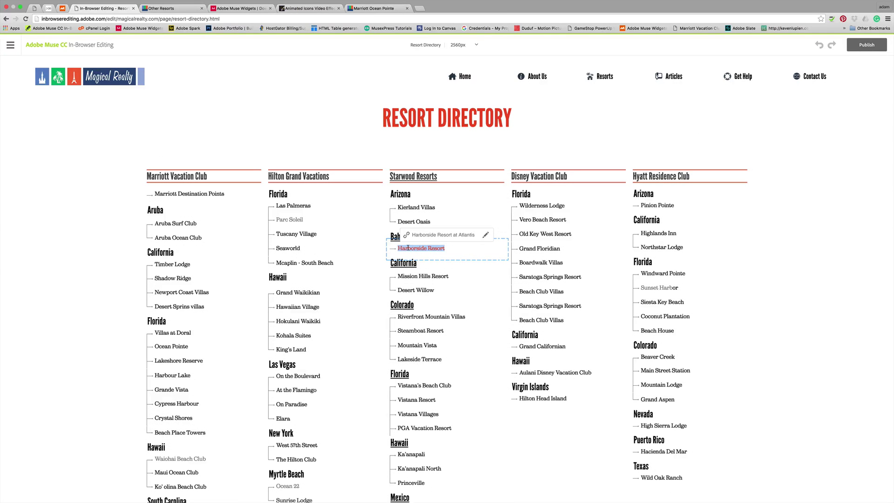
{"action": "left_click", "coordinate": [429, 247]}
{"action": "left_click_drag", "start_coordinate": [445, 248], "coordinate": [397, 248]}
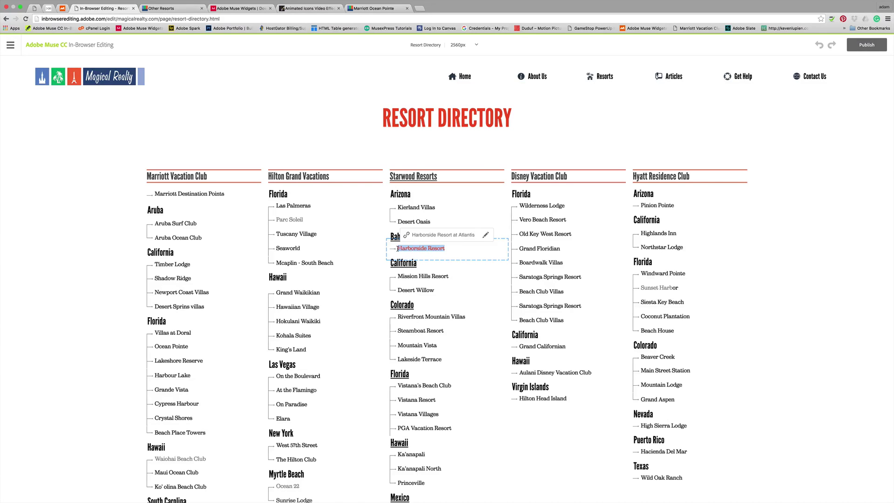
Step: Open Harborside Resort's link settings and review the web, e-mail and file link options
{"action": "left_click", "coordinate": [486, 235]}
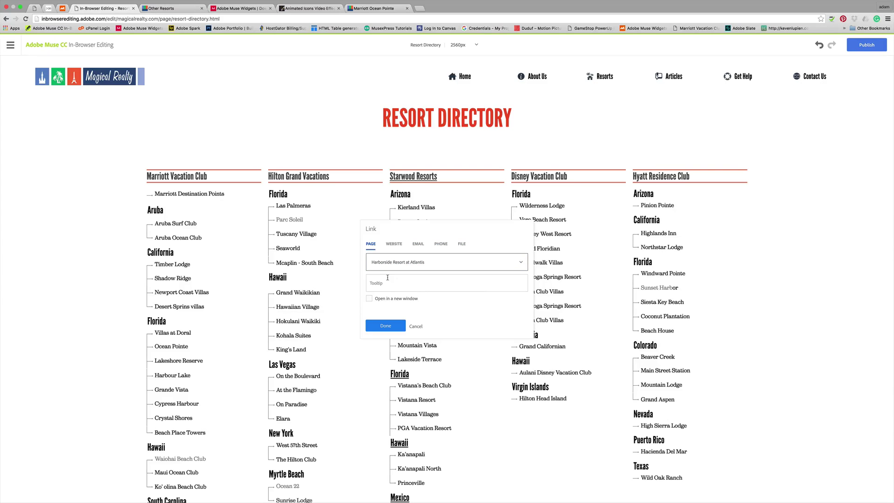
{"action": "left_click", "coordinate": [396, 244]}
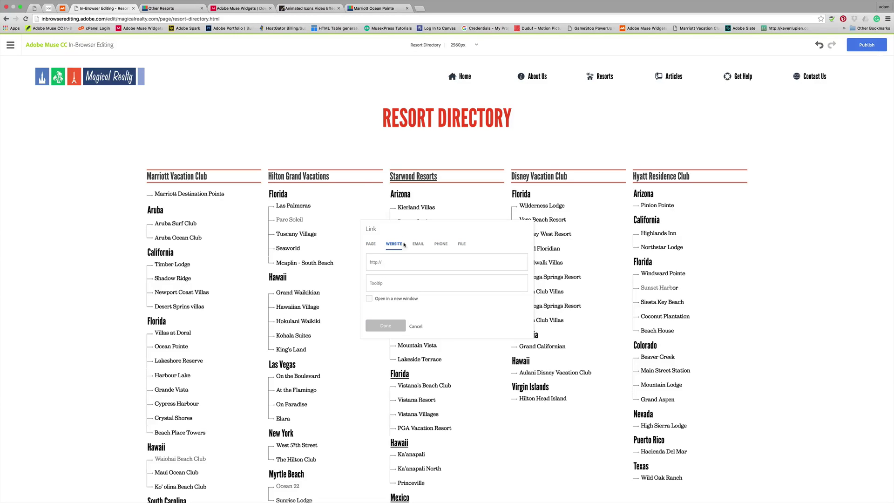
{"action": "left_click", "coordinate": [419, 244]}
{"action": "left_click", "coordinate": [462, 245]}
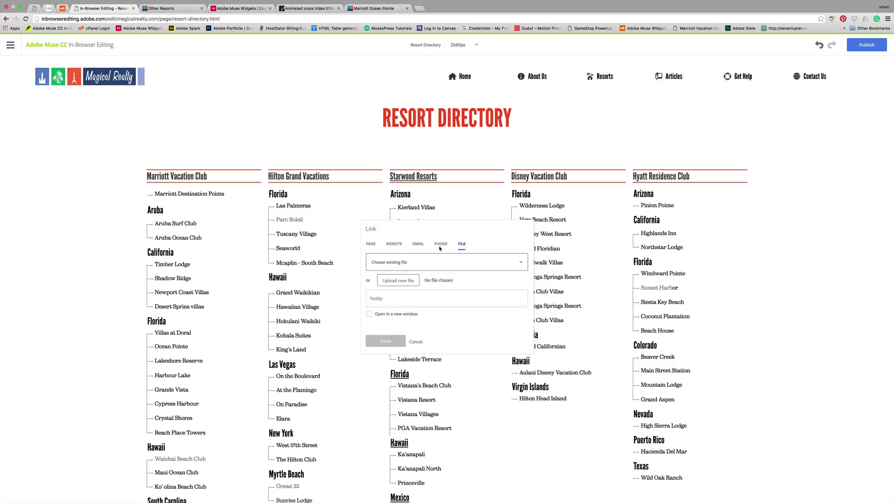
{"action": "left_click", "coordinate": [371, 245]}
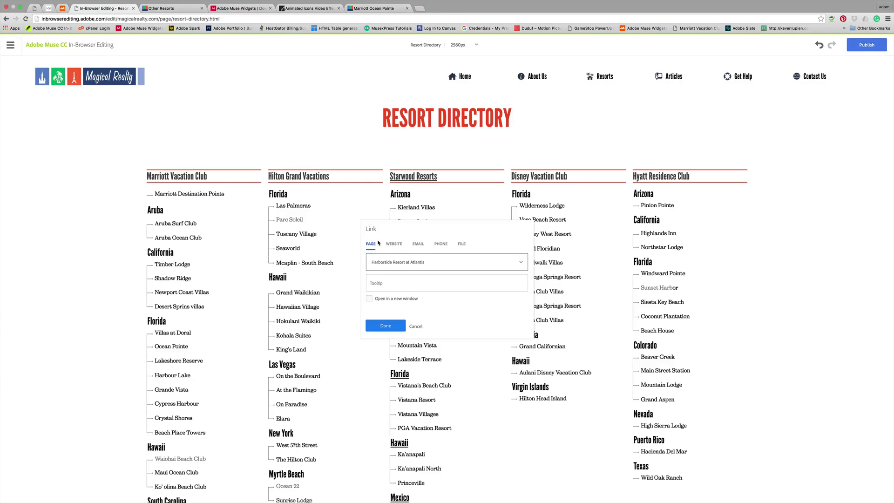
Step: Link the entry to the Harborside Resort at Atlantis page and confirm with Done
{"action": "left_click", "coordinate": [519, 262]}
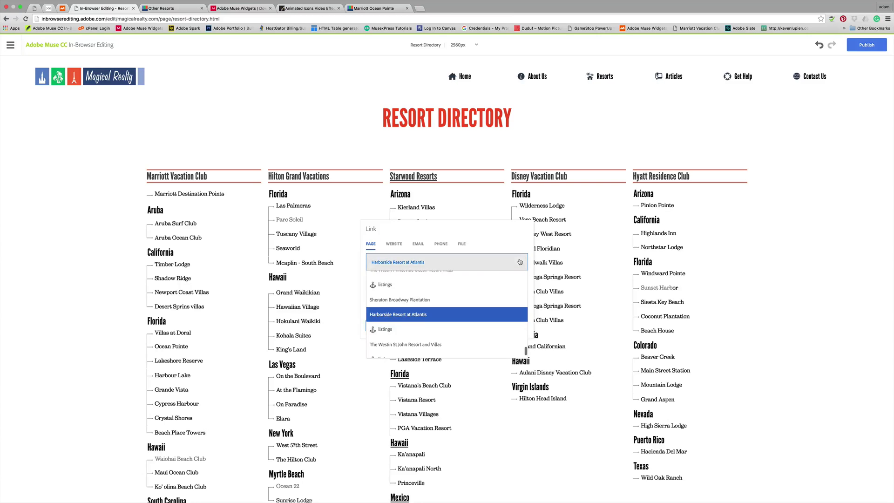
{"action": "scroll", "coordinate": [456, 309], "scroll_direction": "down", "scroll_amount": 10}
{"action": "scroll", "coordinate": [456, 309], "scroll_direction": "up", "scroll_amount": 10}
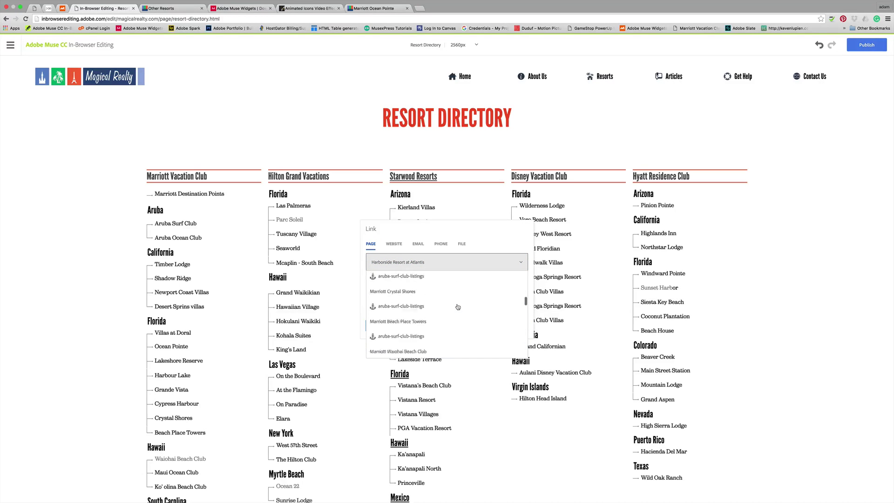
{"action": "scroll", "coordinate": [456, 306], "scroll_direction": "down", "scroll_amount": 15}
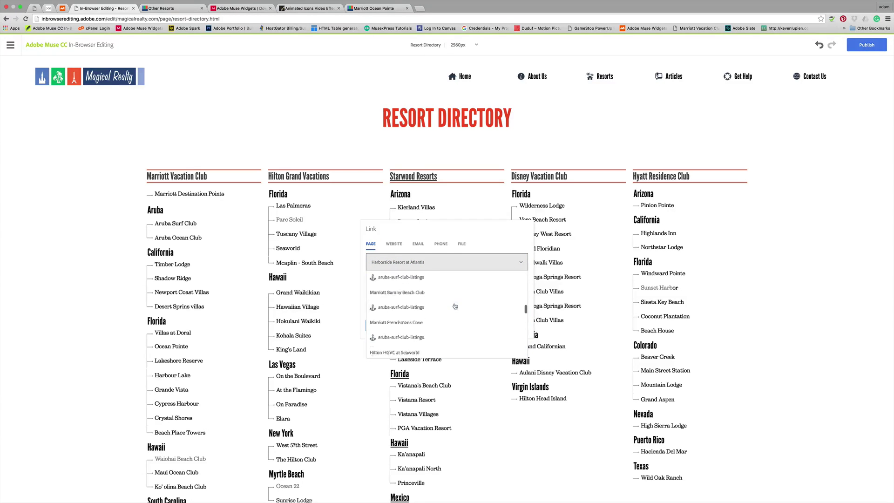
{"action": "scroll", "coordinate": [454, 306], "scroll_direction": "up", "scroll_amount": 10}
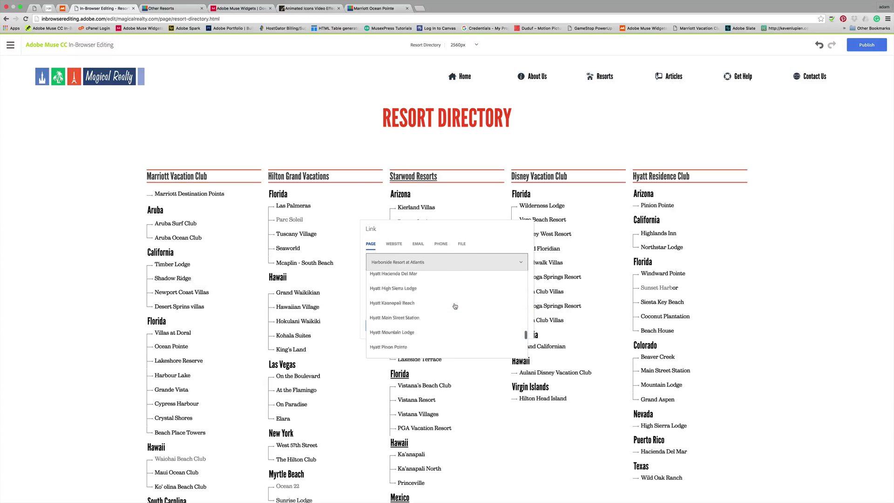
{"action": "scroll", "coordinate": [456, 306], "scroll_direction": "down", "scroll_amount": 12}
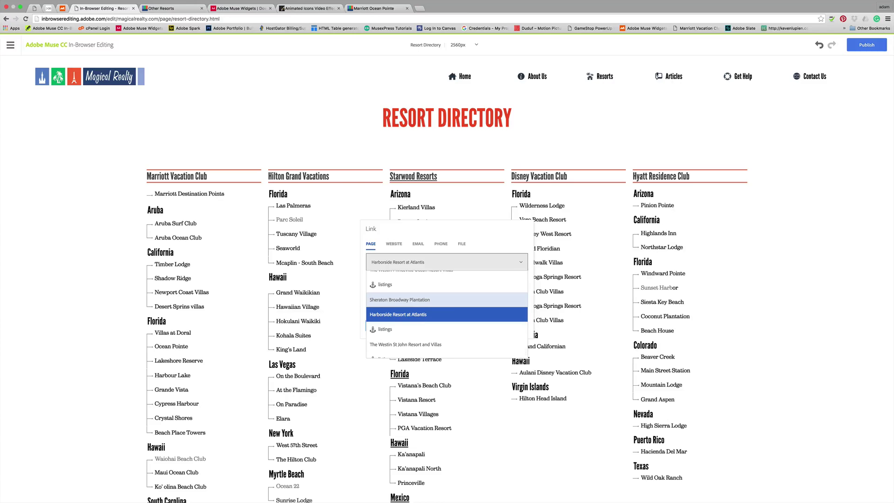
{"action": "left_click", "coordinate": [403, 315]}
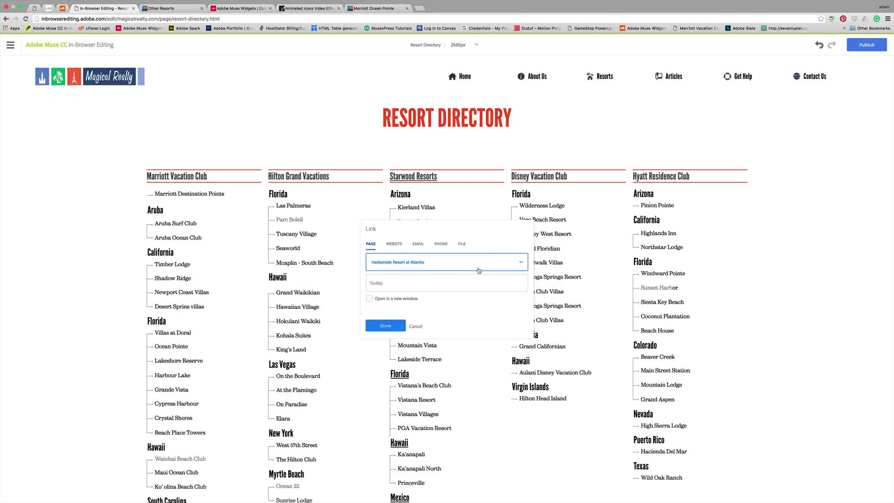
{"action": "left_click", "coordinate": [399, 283]}
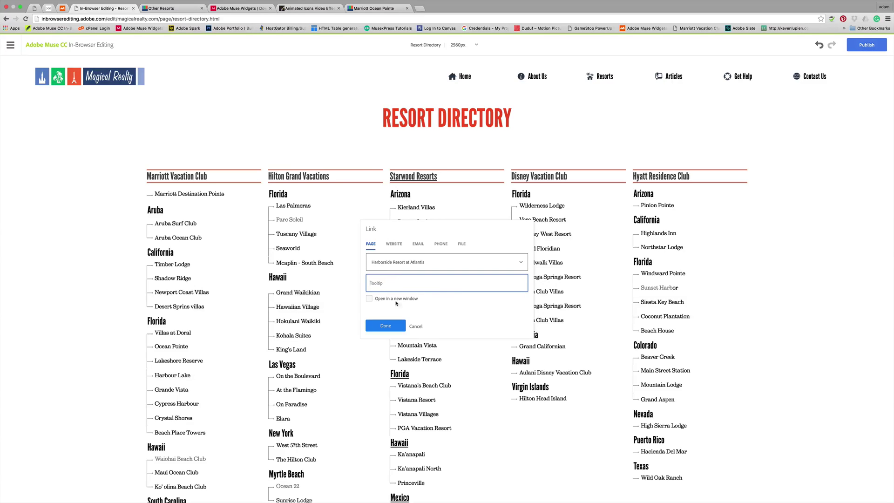
{"action": "left_click", "coordinate": [386, 327]}
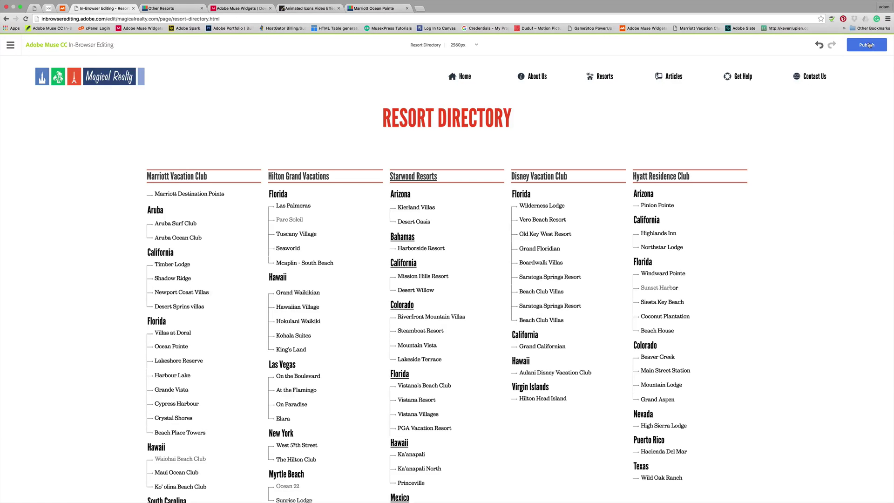
Step: Publish the site, then go to the Meet The Team page under About Us
{"action": "left_click", "coordinate": [868, 45]}
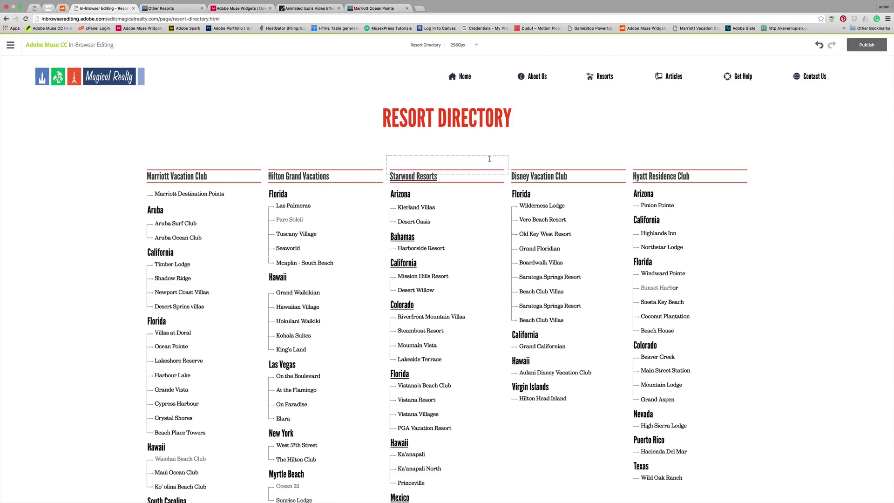
{"action": "mouse_move", "coordinate": [535, 76]}
{"action": "left_click", "coordinate": [548, 90]}
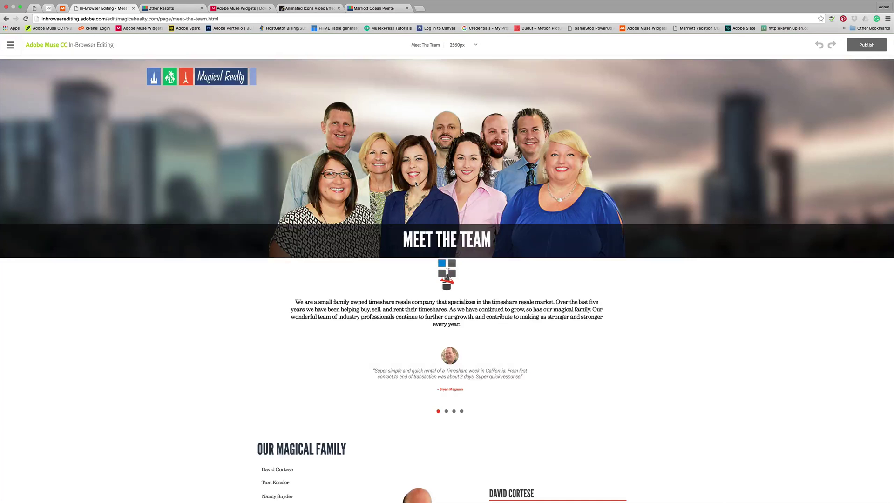
Step: Try selecting the owner's bio text and a team list surname for editing
{"action": "scroll", "coordinate": [423, 195], "scroll_direction": "down", "scroll_amount": 3}
{"action": "scroll", "coordinate": [424, 195], "scroll_direction": "down", "scroll_amount": 7}
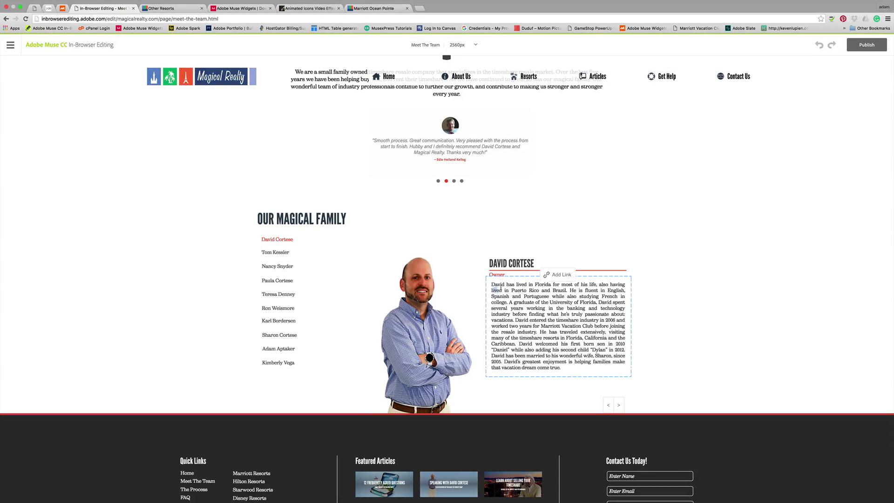
{"action": "left_click_drag", "start_coordinate": [491, 284], "coordinate": [566, 326]}
{"action": "left_click", "coordinate": [287, 253]}
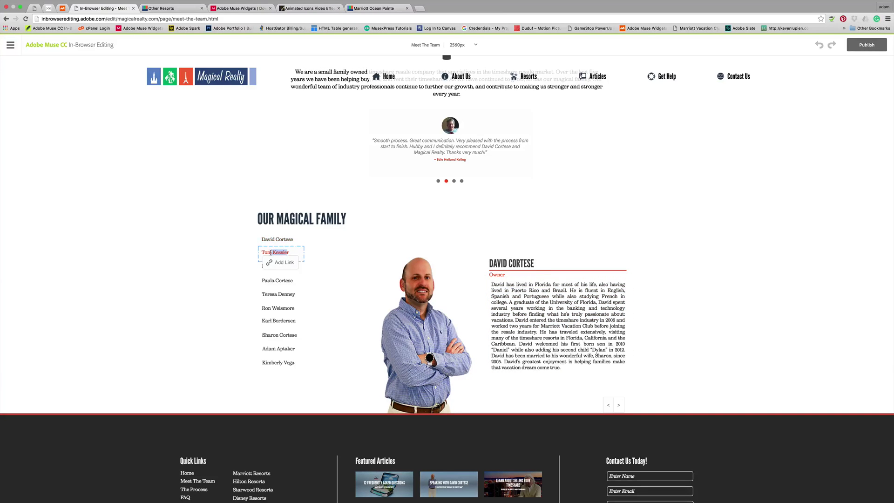
{"action": "double_click", "coordinate": [275, 280]}
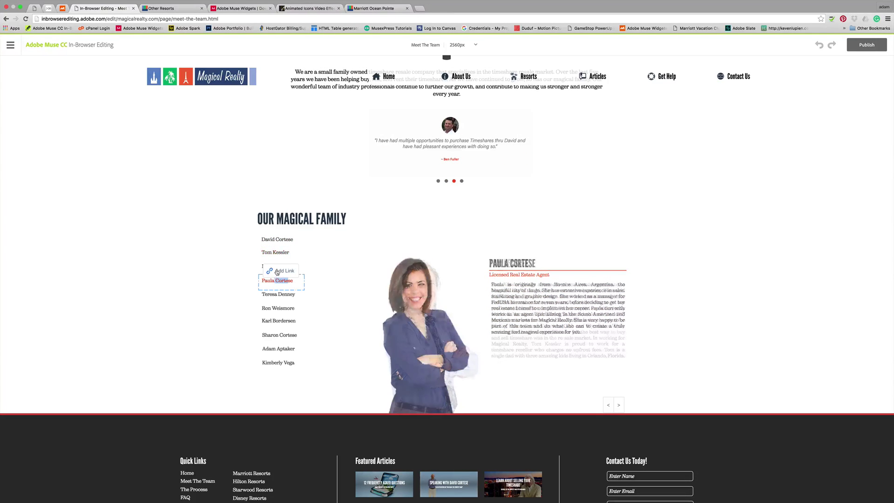
{"action": "left_click", "coordinate": [410, 304]}
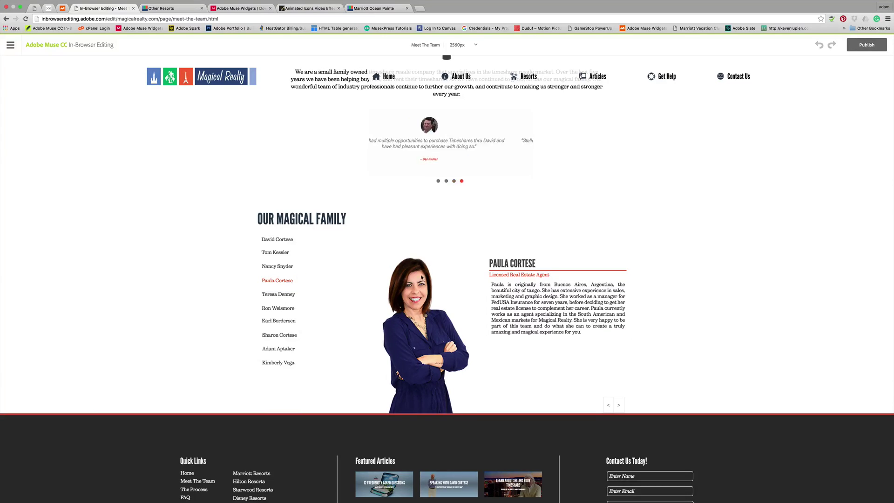
{"action": "scroll", "coordinate": [414, 294], "scroll_direction": "up", "scroll_amount": 5}
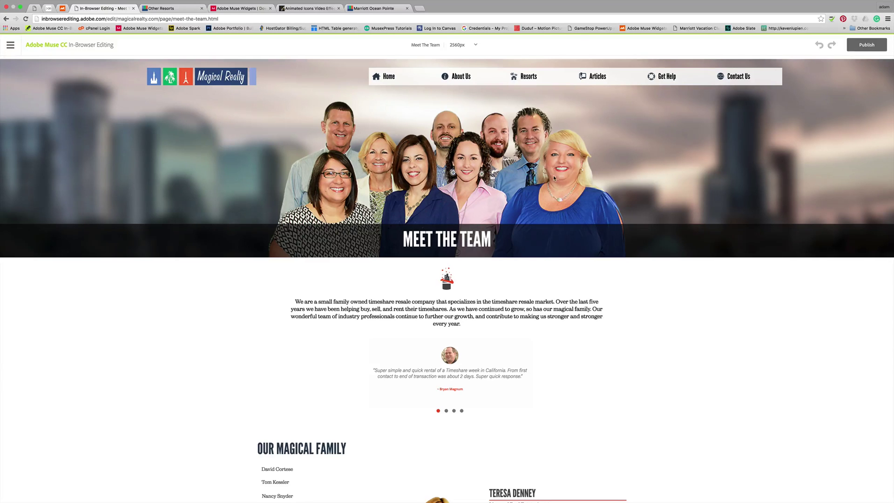
{"action": "scroll", "coordinate": [424, 192], "scroll_direction": "down", "scroll_amount": 7}
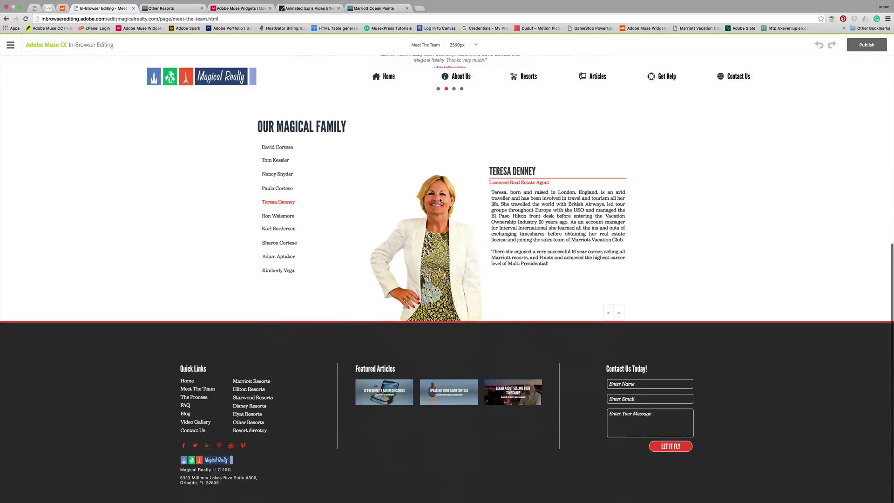
{"action": "scroll", "coordinate": [446, 200], "scroll_direction": "up", "scroll_amount": 7}
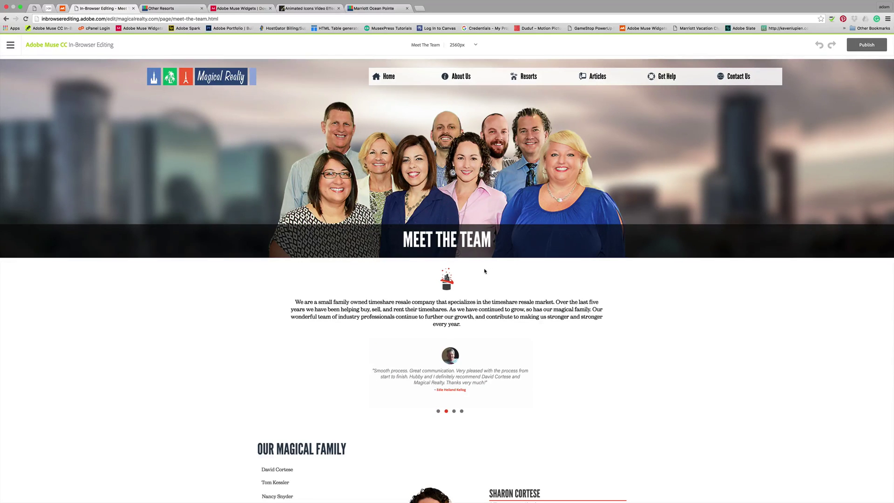
{"action": "scroll", "coordinate": [486, 270], "scroll_direction": "down", "scroll_amount": 5}
{"action": "scroll", "coordinate": [487, 270], "scroll_direction": "up", "scroll_amount": 5}
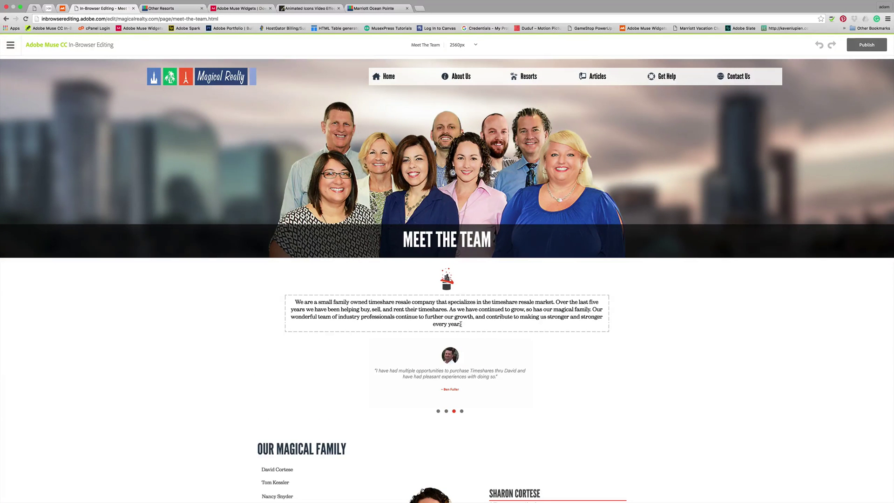
Step: Select part of the intro paragraph's text for editing
{"action": "left_click", "coordinate": [462, 324]}
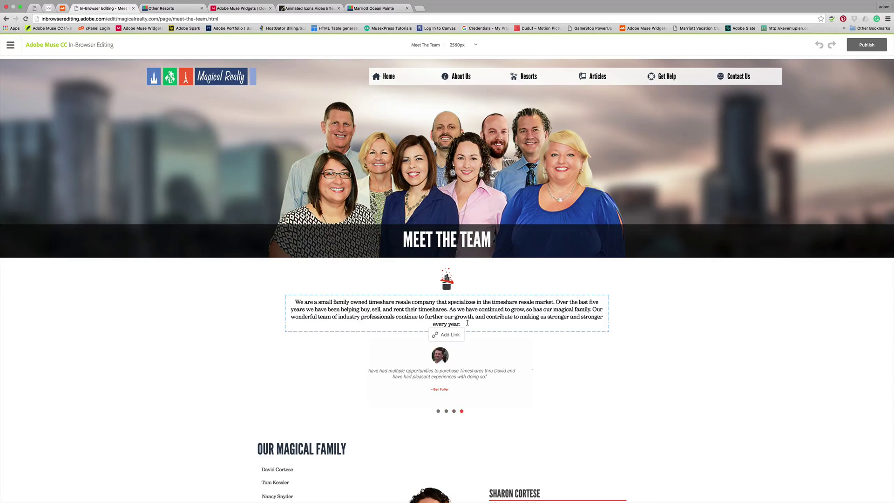
{"action": "left_click", "coordinate": [386, 309]}
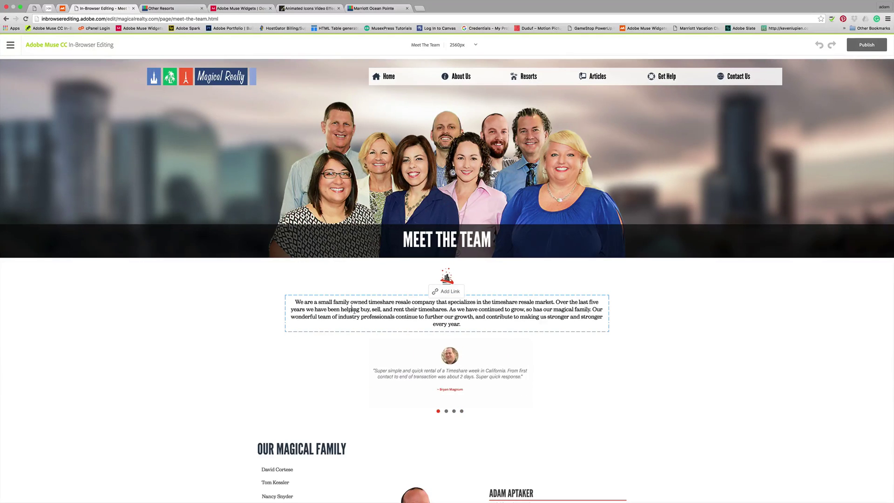
{"action": "left_click_drag", "start_coordinate": [361, 316], "coordinate": [294, 302]}
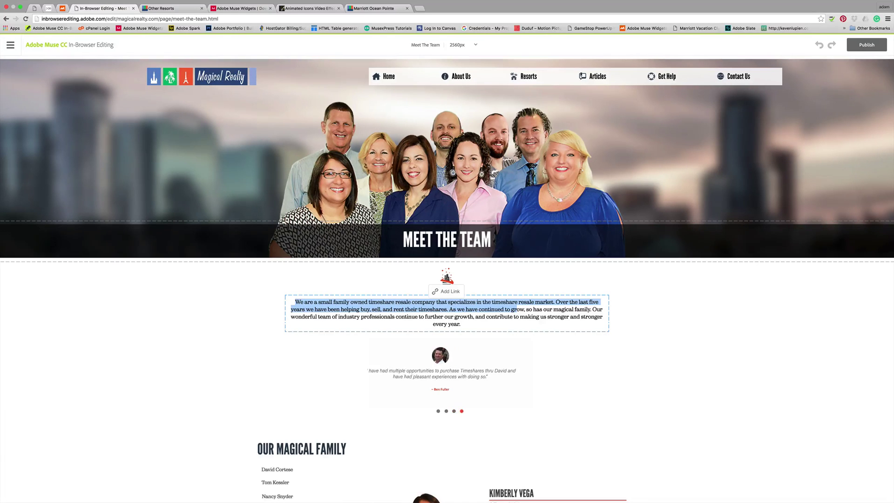
Step: Edit the MEET THE TEAM heading and move the caret four letters left into MEET
{"action": "left_click", "coordinate": [487, 237]}
{"action": "key", "text": "Left"}
{"action": "key", "text": "Left"}
{"action": "key", "text": "Left"}
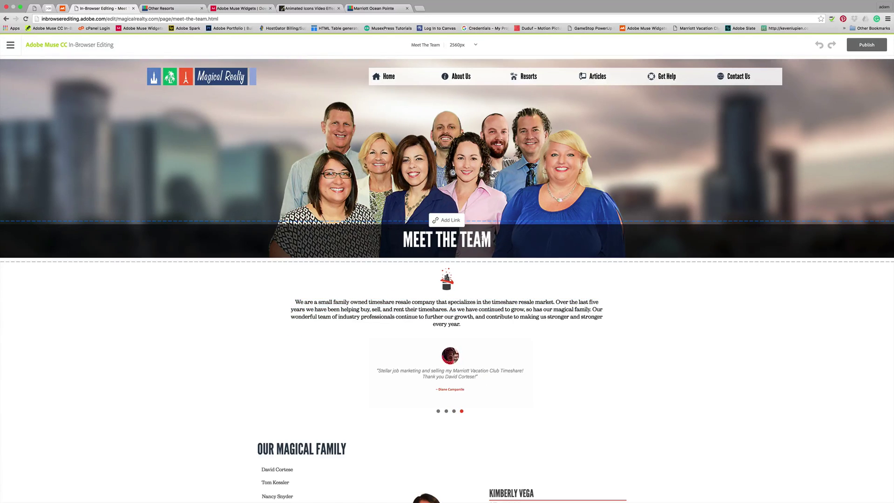
{"action": "key", "text": "Left"}
{"action": "key", "text": "Left"}
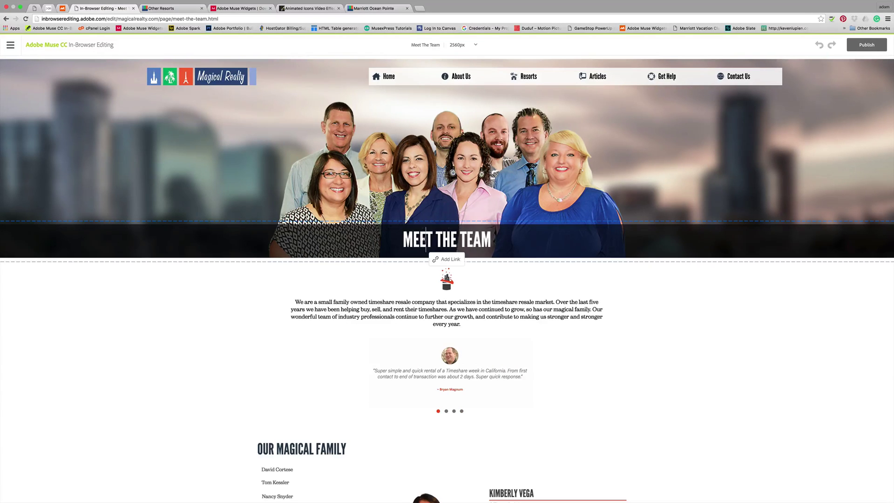
{"action": "key", "text": "Left"}
{"action": "key", "text": "Left"}
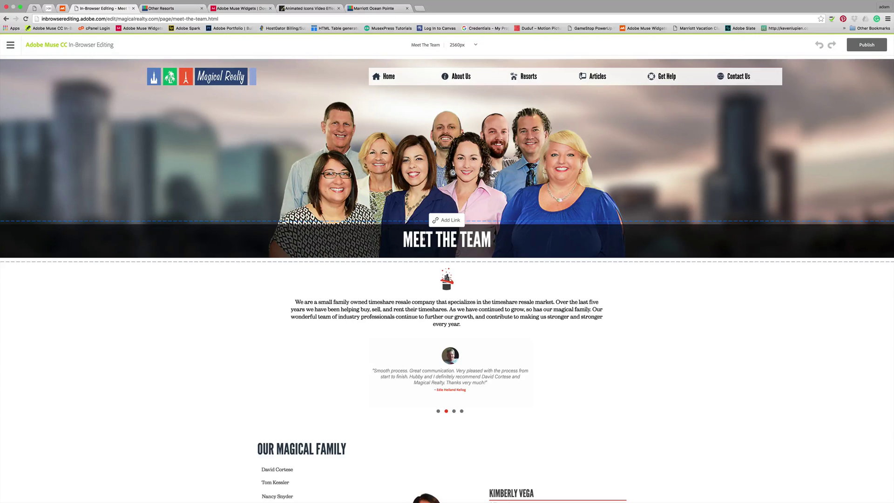
{"action": "key", "text": "Left"}
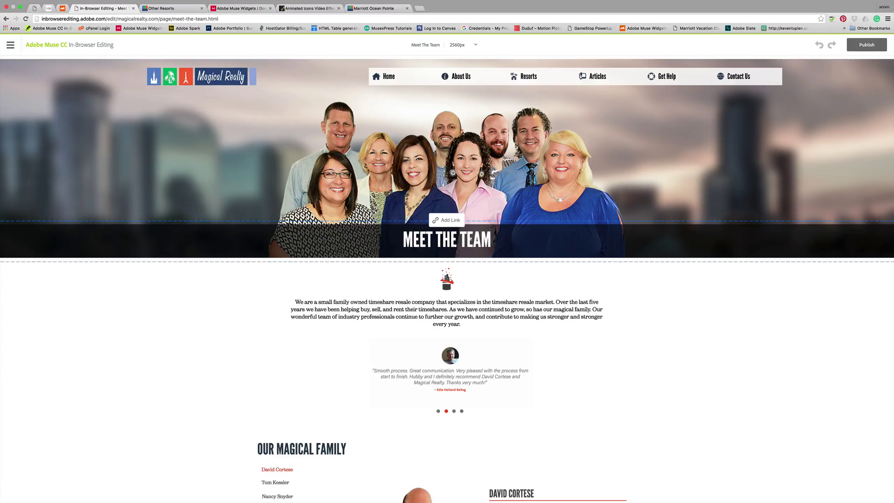
Step: Select the whole MEET THE TEAM heading, then edit the empty text box beside the testimonials
{"action": "left_click", "coordinate": [489, 240]}
{"action": "left_click_drag", "start_coordinate": [487, 240], "coordinate": [402, 237]}
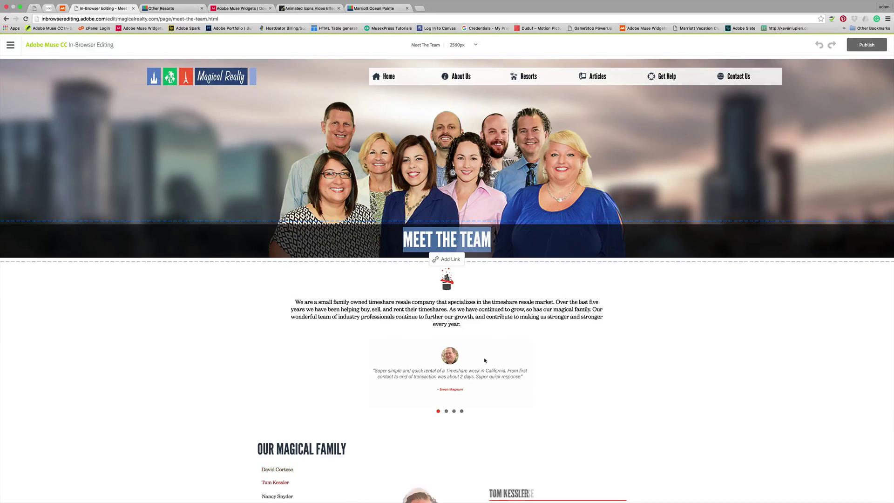
{"action": "left_click", "coordinate": [455, 375]}
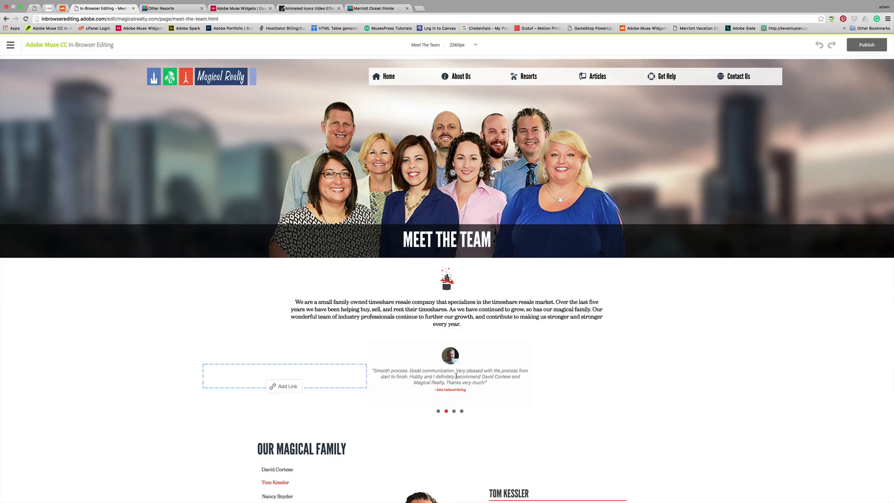